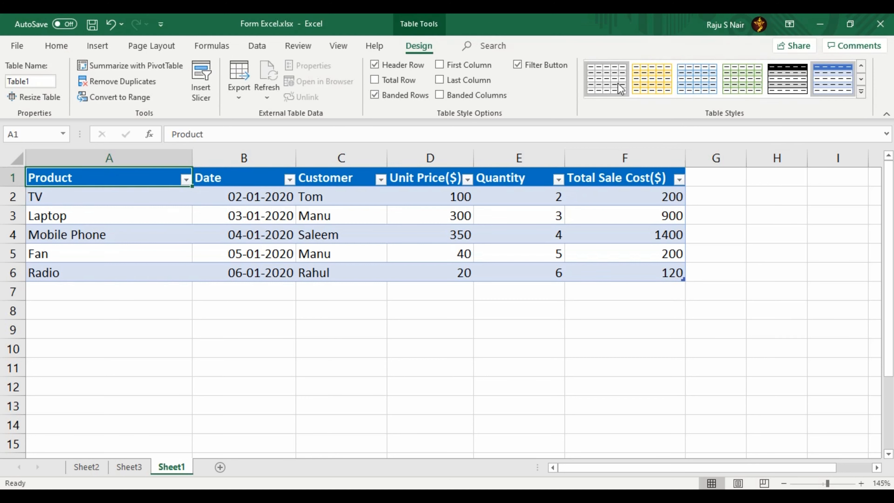
Step: Apply the light-blue banded style to the sales table and check cell F6's formula
{"action": "left_click", "coordinate": [643, 84]}
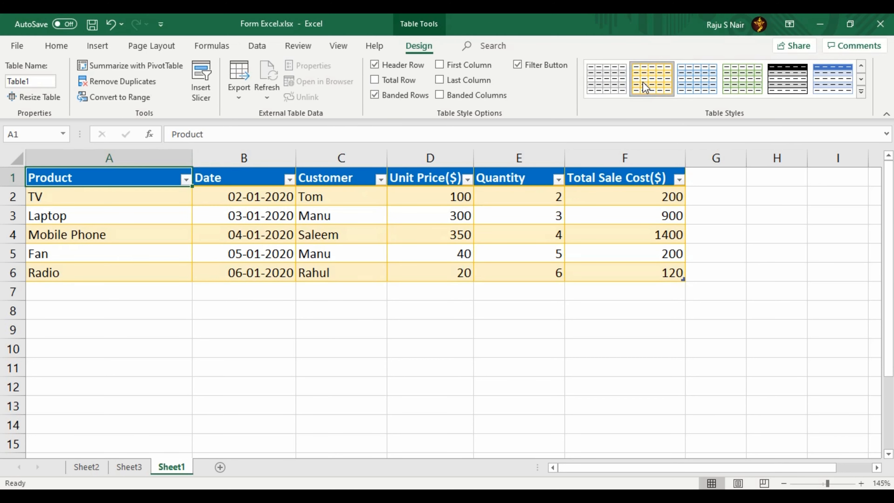
{"action": "left_click", "coordinate": [692, 90]}
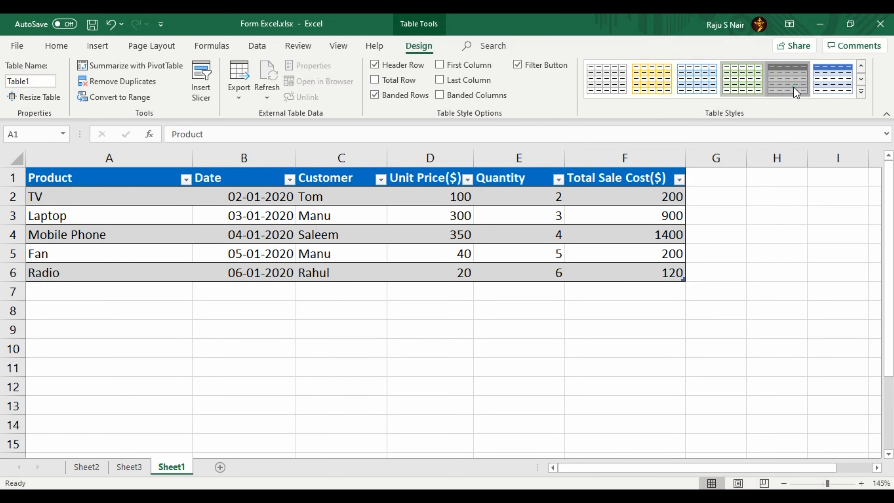
{"action": "left_click", "coordinate": [820, 88]}
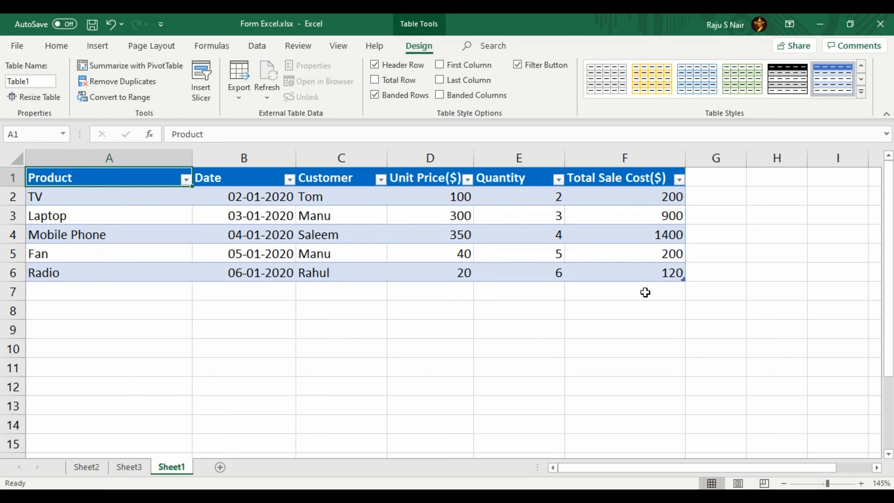
{"action": "left_click", "coordinate": [675, 294]}
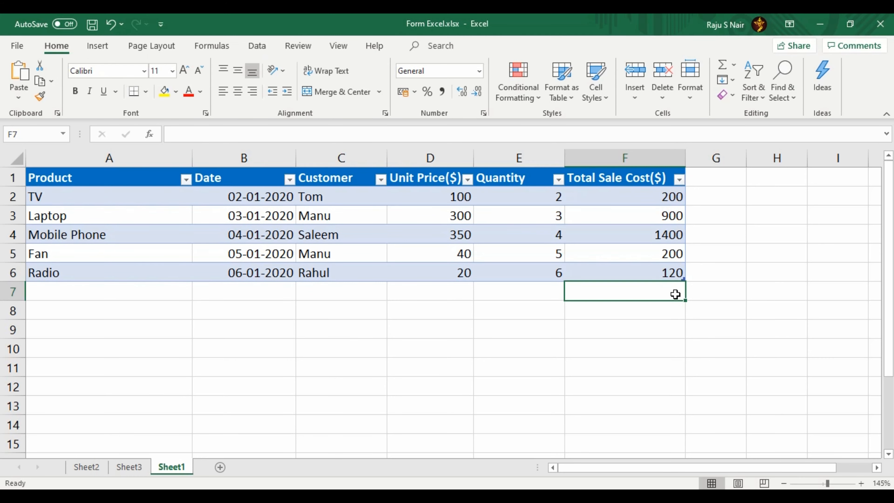
{"action": "left_click", "coordinate": [677, 274]}
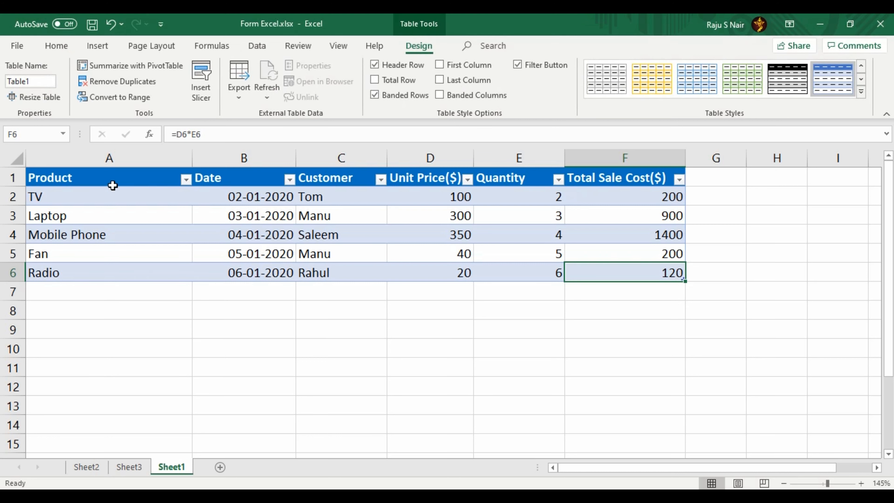
Step: Add Form from Commands Not in the Ribbon to the Quick Access Toolbar
{"action": "left_click", "coordinate": [112, 185]}
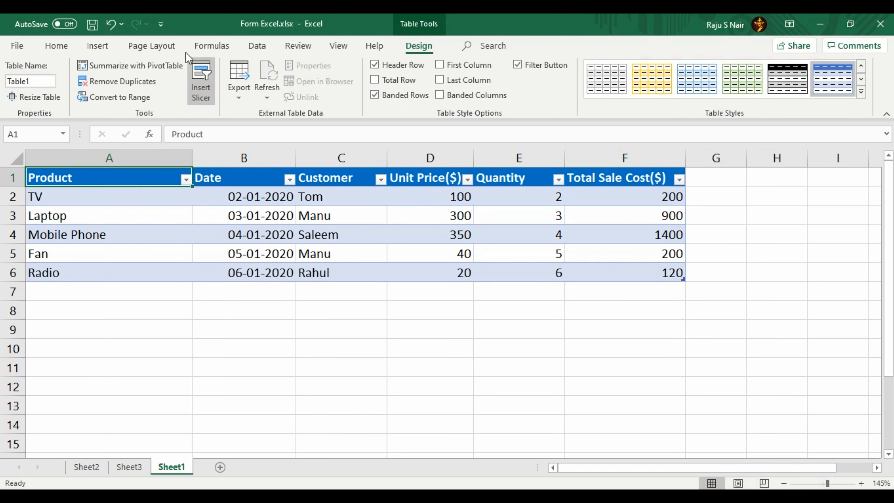
{"action": "left_click", "coordinate": [163, 24]}
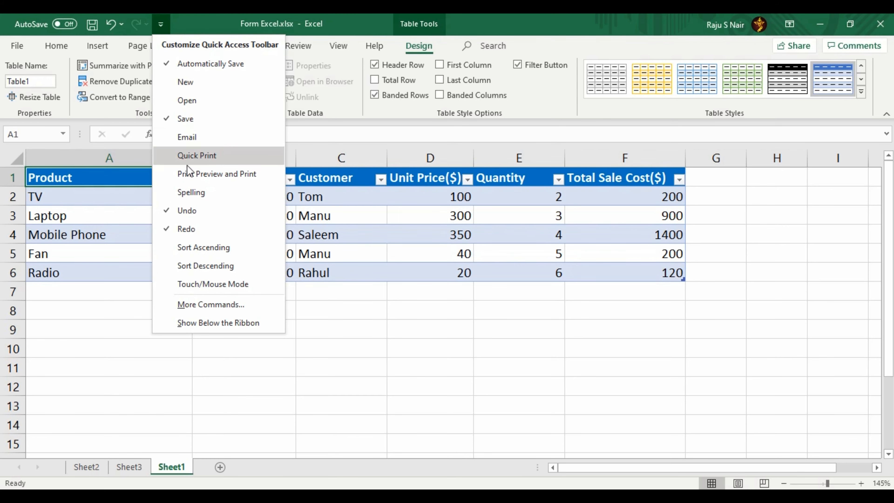
{"action": "left_click", "coordinate": [207, 304]}
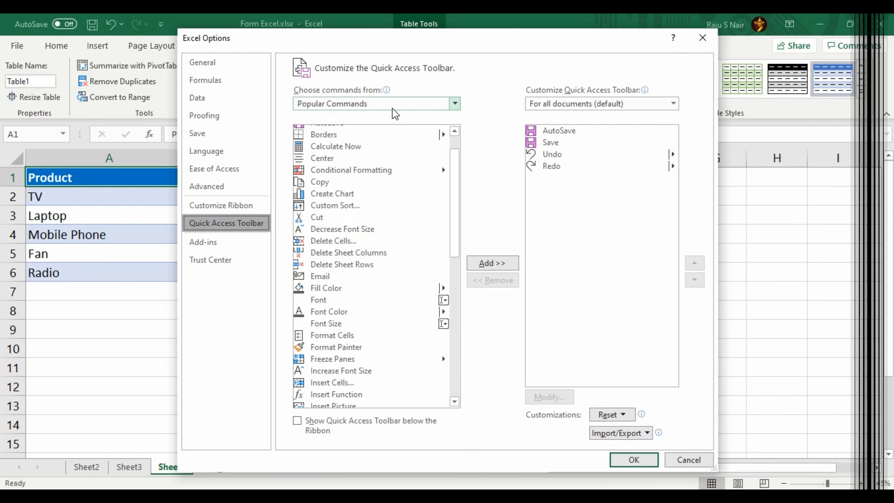
{"action": "left_click", "coordinate": [392, 105]}
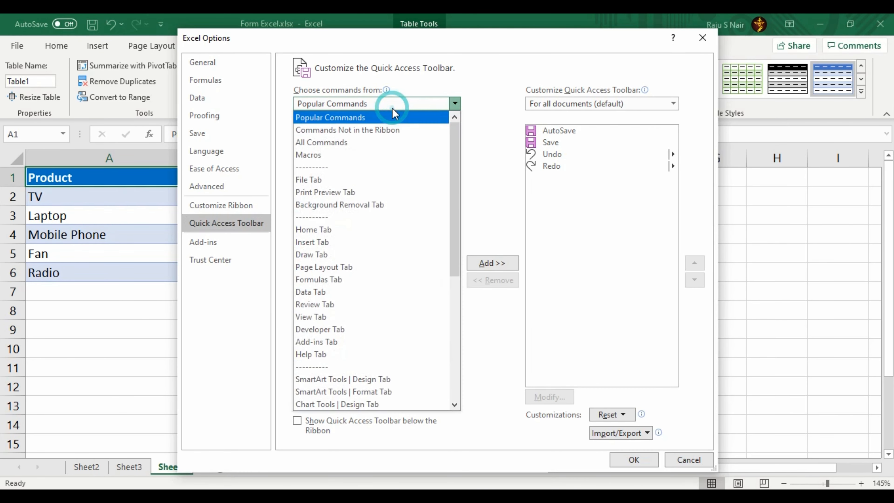
{"action": "left_click", "coordinate": [384, 135]}
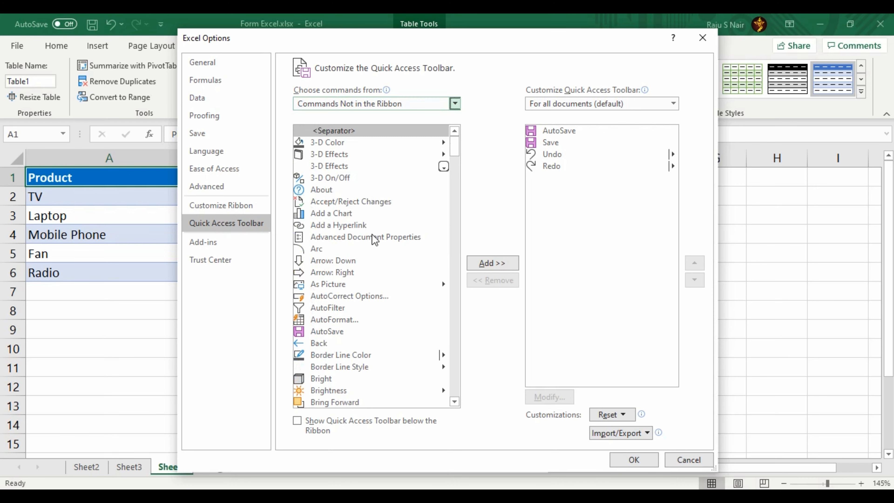
{"action": "scroll", "coordinate": [334, 344], "scroll_direction": "down", "scroll_amount": 15}
{"action": "left_click", "coordinate": [329, 343]}
{"action": "scroll", "coordinate": [330, 344], "scroll_direction": "down", "scroll_amount": 3}
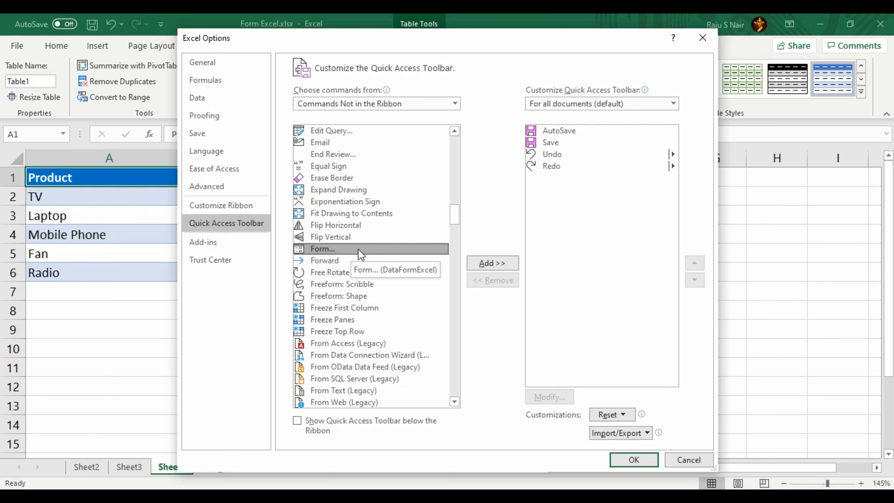
{"action": "left_click", "coordinate": [488, 267]}
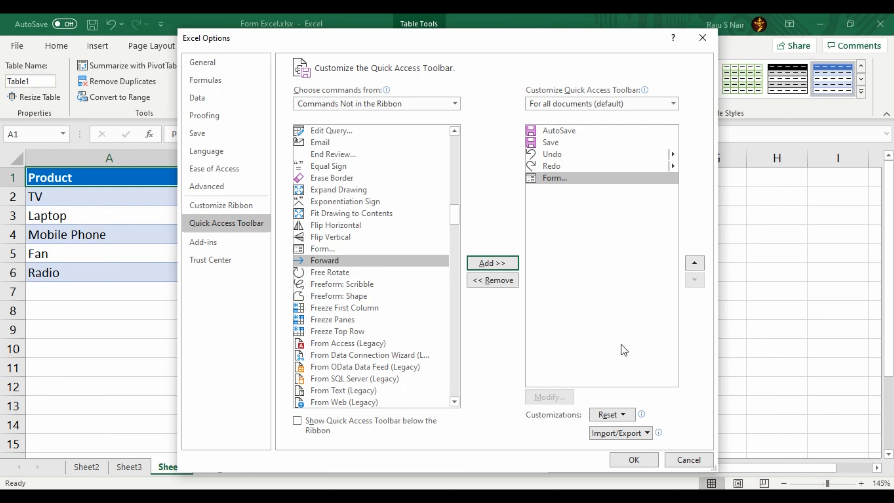
{"action": "left_click", "coordinate": [644, 464]}
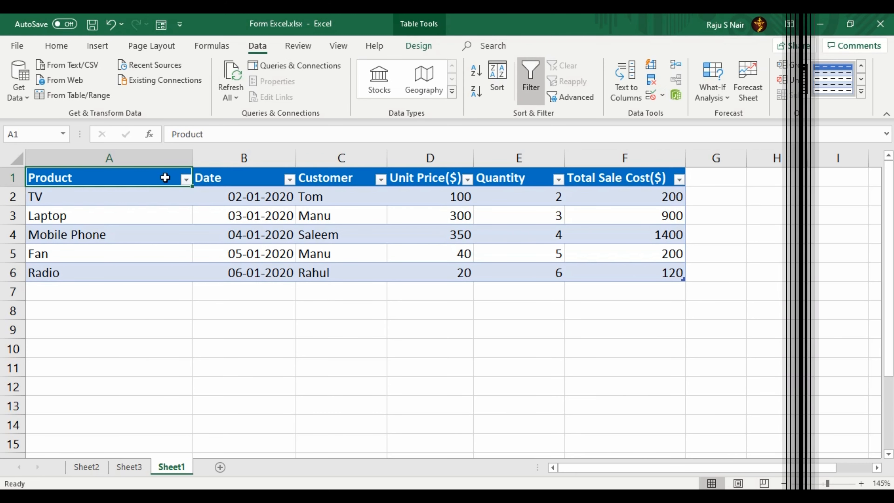
Step: Open the data form and step through Laptop, Mobile Phone, Fan and Radio, then start a new record
{"action": "left_click", "coordinate": [166, 178]}
{"action": "left_click", "coordinate": [161, 24]}
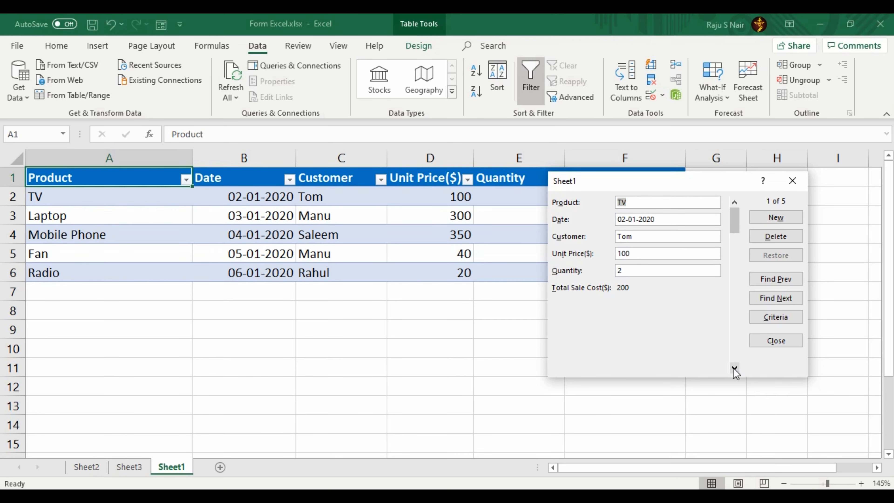
{"action": "left_click", "coordinate": [735, 368]}
{"action": "left_click", "coordinate": [735, 368]}
{"action": "left_click", "coordinate": [735, 367]}
{"action": "left_click", "coordinate": [735, 368]}
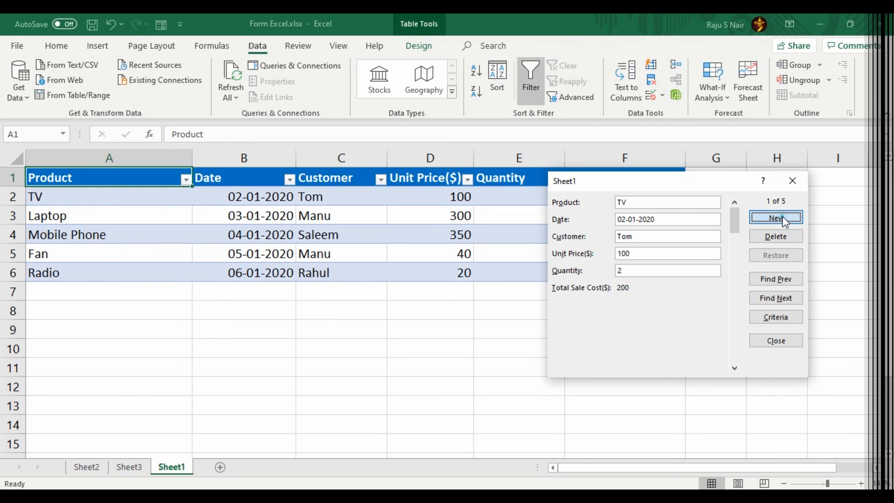
{"action": "left_click", "coordinate": [782, 216]}
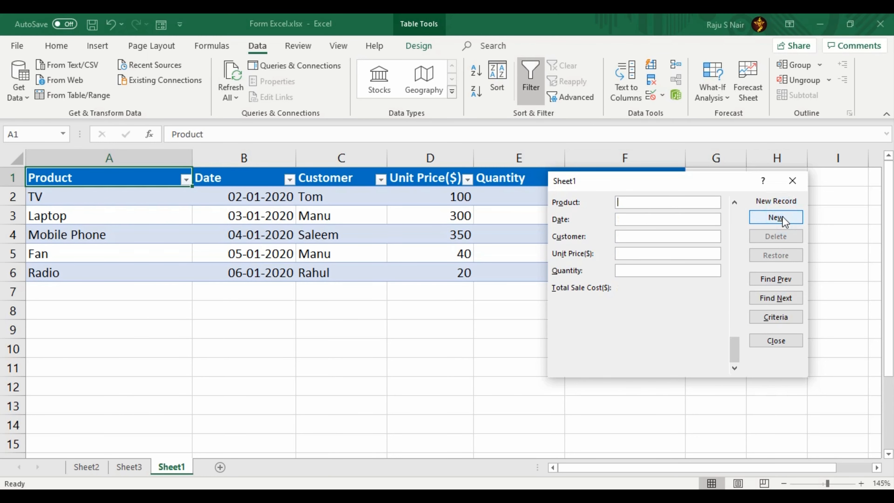
Step: Fill in the new Camera sale: unit price 450 and quantity 2
{"action": "left_click_drag", "start_coordinate": [691, 178], "coordinate": [665, 170]}
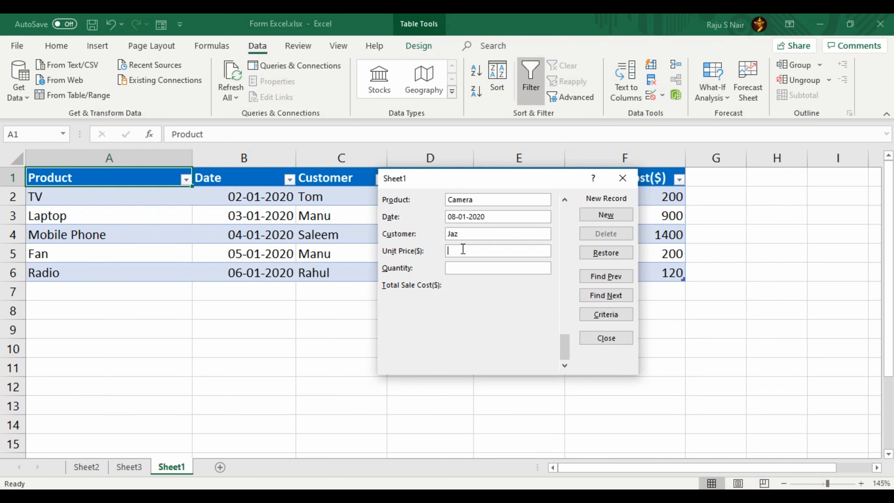
{"action": "type", "text": "0"}
{"action": "key", "text": "Tab"}
{"action": "type", "text": "2"}
{"action": "left_click", "coordinate": [459, 294]}
Step: Commit the Camera record to the table and return to the Radio record
{"action": "key", "text": "Return"}
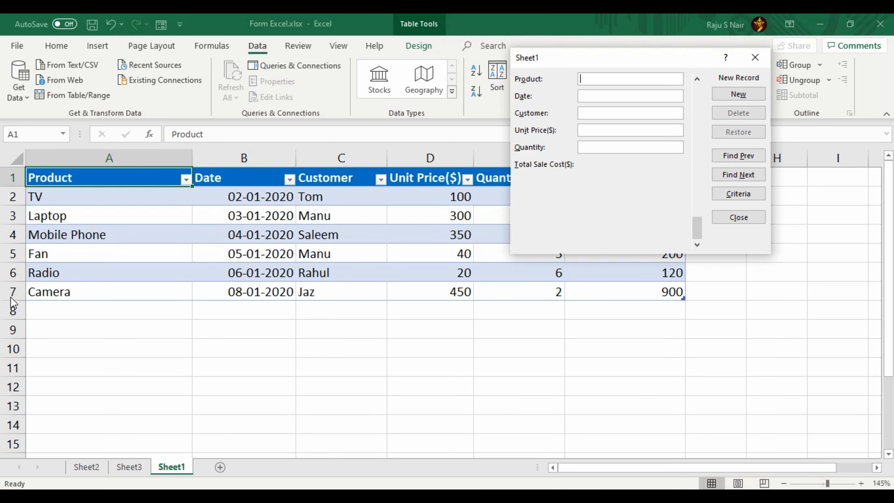
{"action": "left_click", "coordinate": [11, 298]}
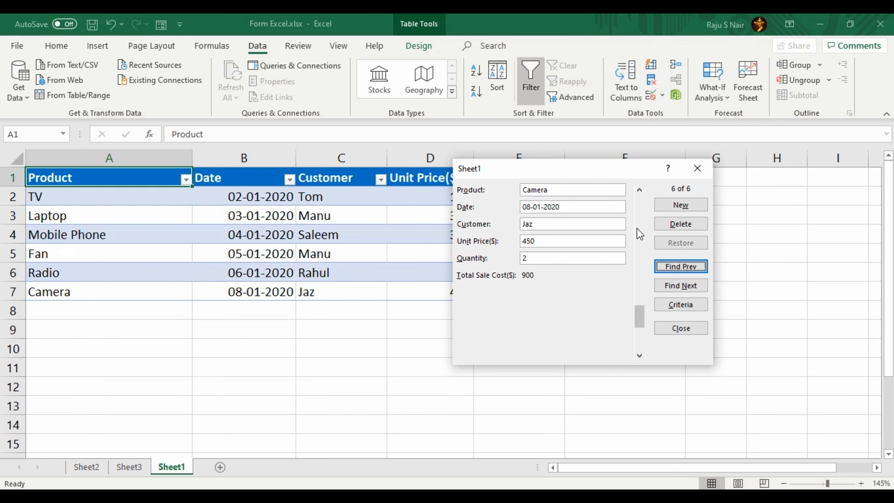
{"action": "left_click", "coordinate": [640, 190]}
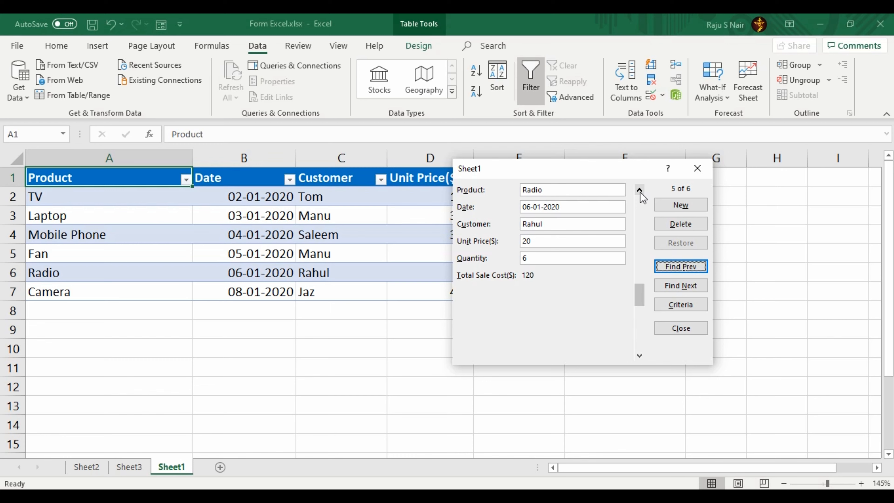
Step: Delete the Radio record in the data form and confirm the permanent deletion
{"action": "left_click_drag", "start_coordinate": [635, 175], "coordinate": [657, 184]}
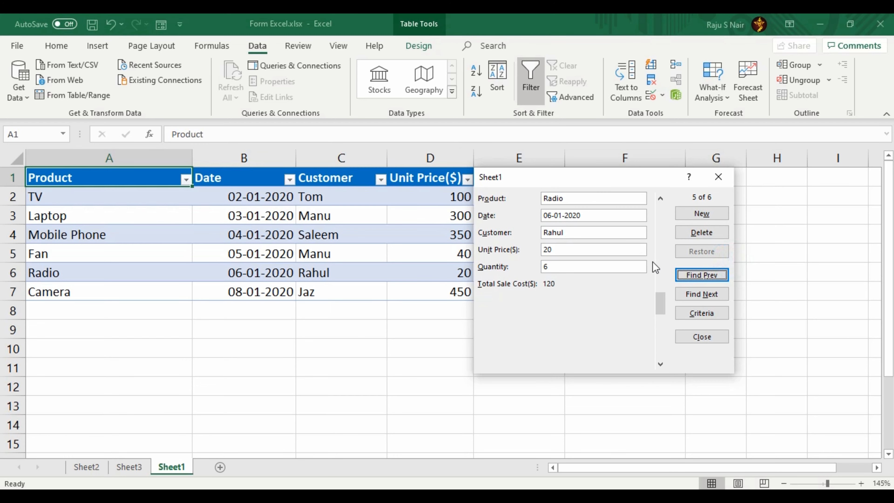
{"action": "left_click", "coordinate": [715, 238]}
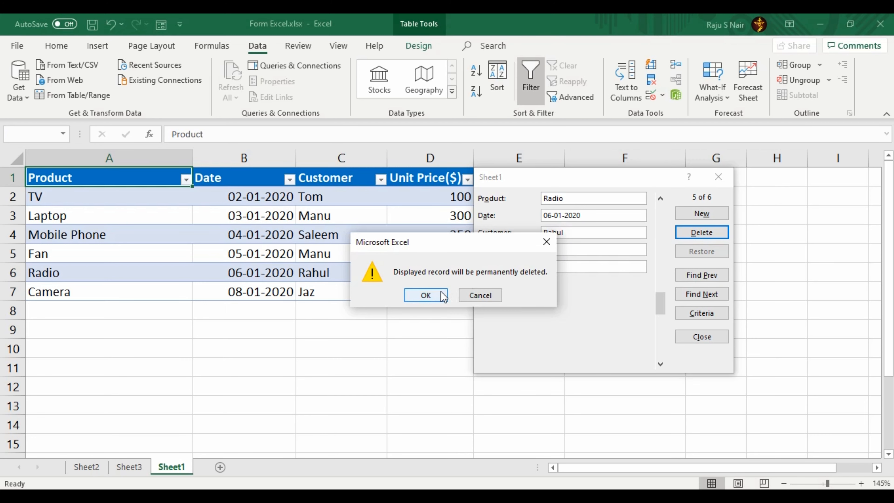
{"action": "left_click", "coordinate": [443, 297]}
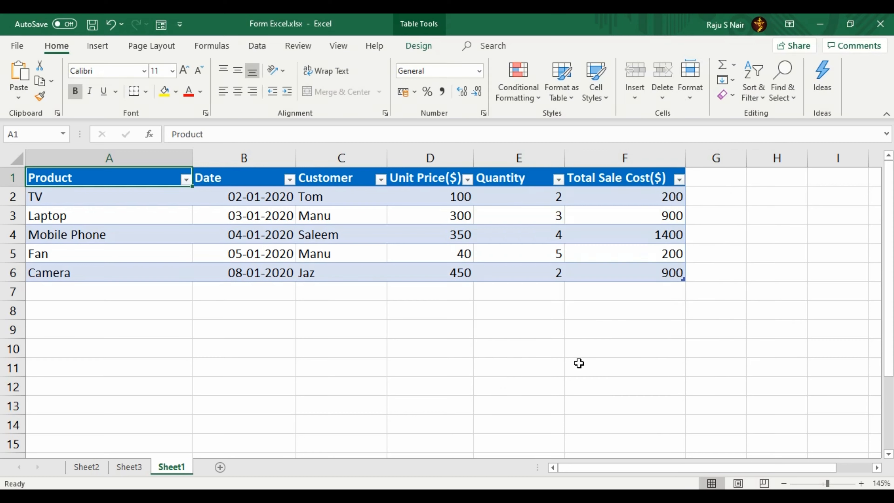
Step: Add a Data Validation rule on D2 allowing whole numbers from minimum 50 to maximum 5000
{"action": "left_click", "coordinate": [456, 202]}
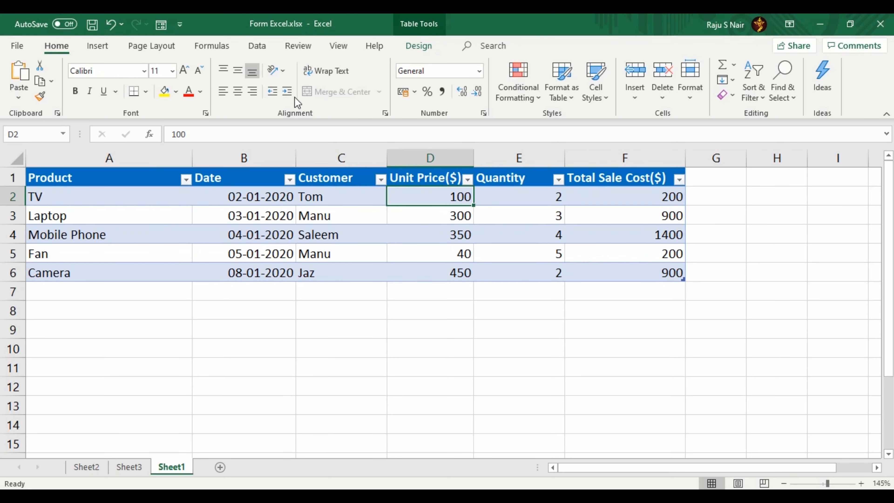
{"action": "left_click", "coordinate": [269, 49]}
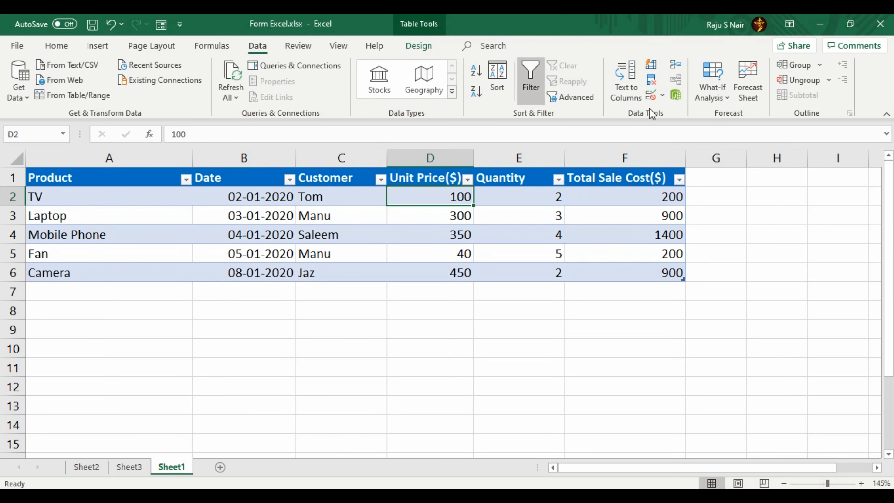
{"action": "left_click", "coordinate": [658, 101]}
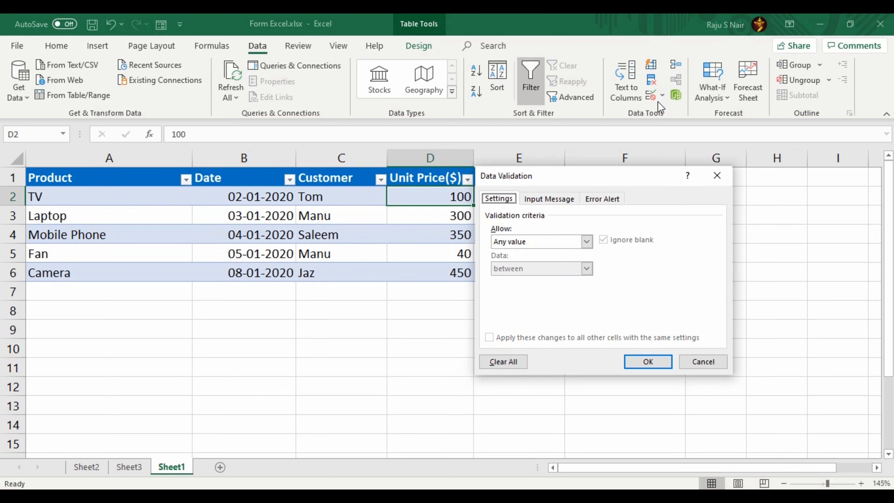
{"action": "left_click_drag", "start_coordinate": [619, 179], "coordinate": [627, 161]}
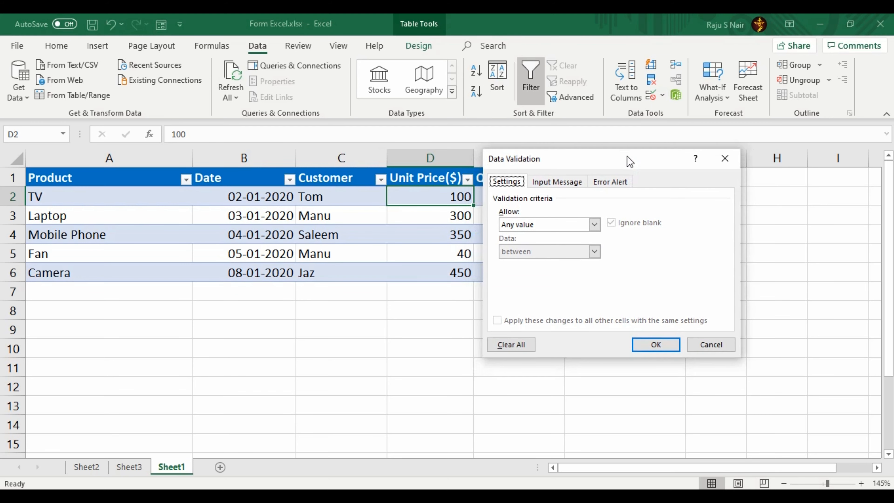
{"action": "left_click", "coordinate": [595, 225]}
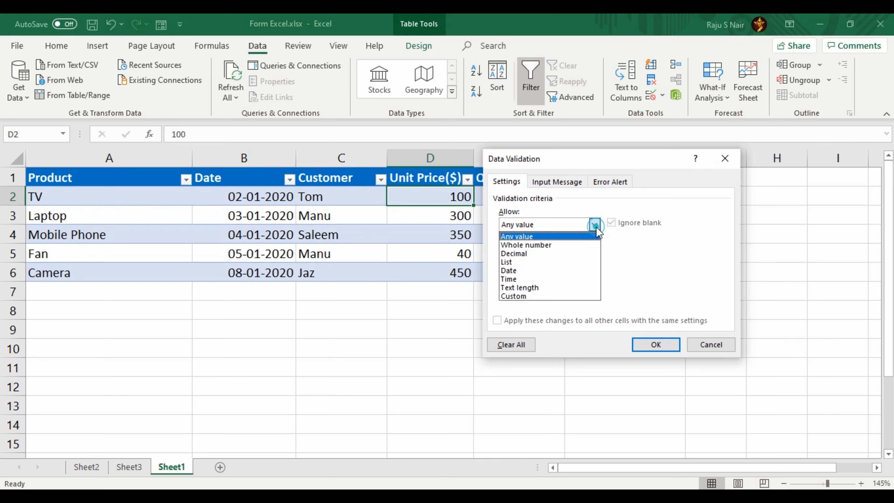
{"action": "left_click", "coordinate": [595, 245]}
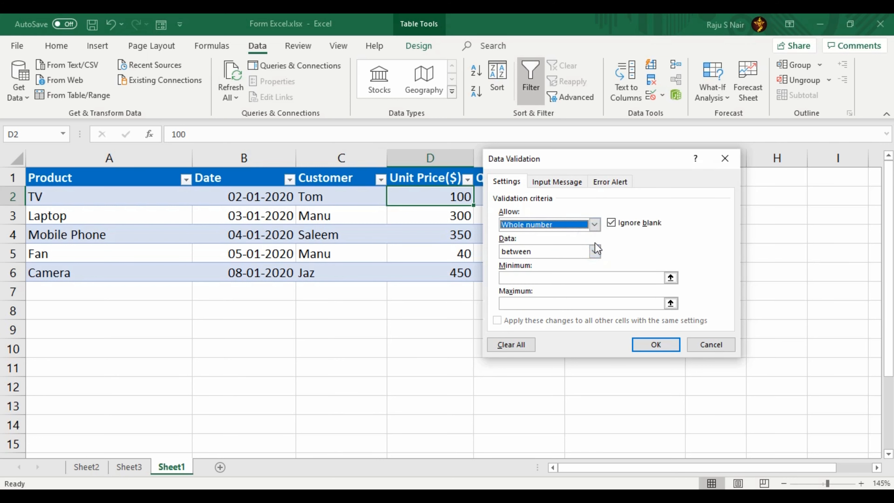
{"action": "left_click", "coordinate": [585, 278]}
{"action": "type", "text": "50"}
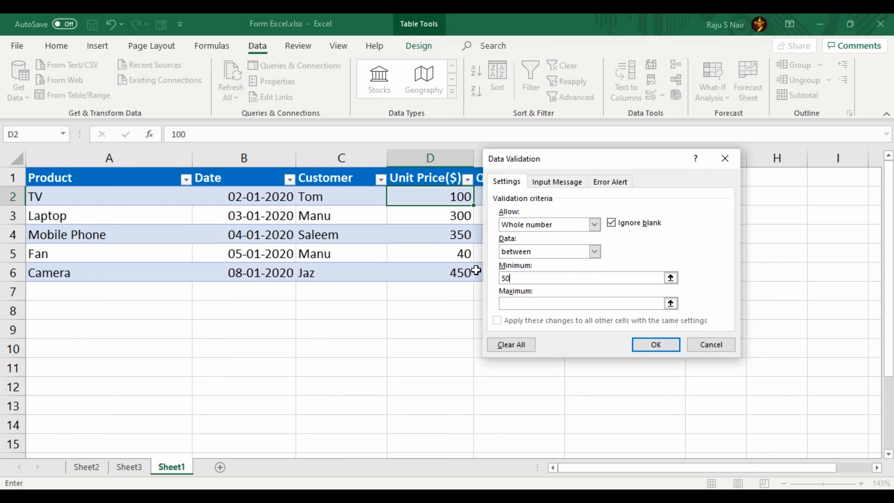
{"action": "left_click", "coordinate": [519, 304]}
{"action": "type", "text": "5000"}
{"action": "left_click", "coordinate": [666, 344]}
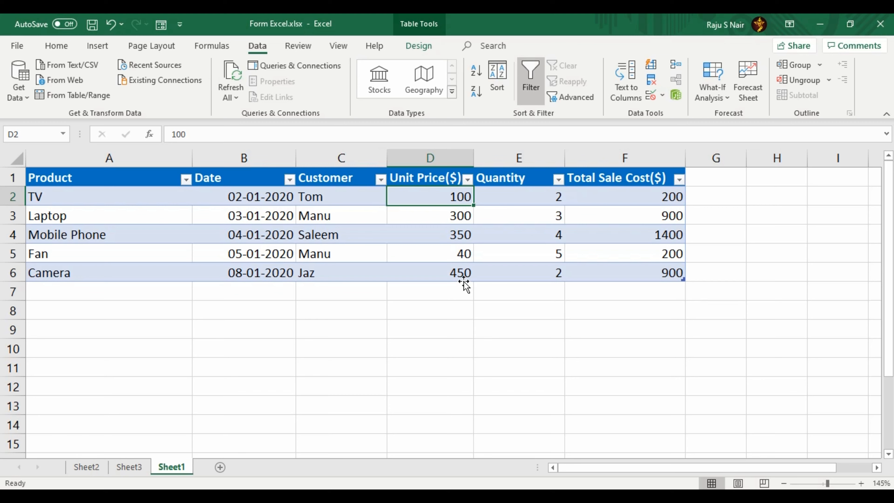
Step: In the data form, enter 45 as TV's unit price and retry after it is rejected
{"action": "left_click", "coordinate": [156, 26]}
{"action": "left_click_drag", "start_coordinate": [568, 166], "coordinate": [623, 159]}
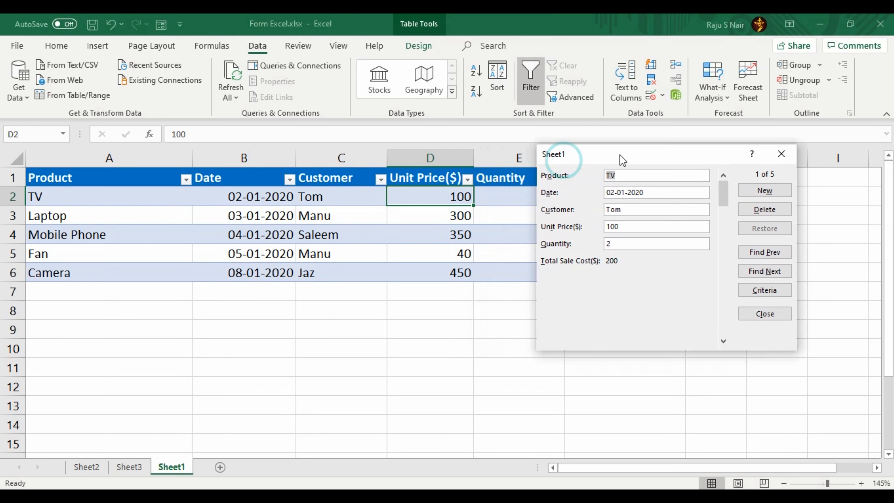
{"action": "left_click", "coordinate": [643, 228]}
{"action": "left_click_drag", "start_coordinate": [655, 227], "coordinate": [590, 222]}
{"action": "type", "text": "45"}
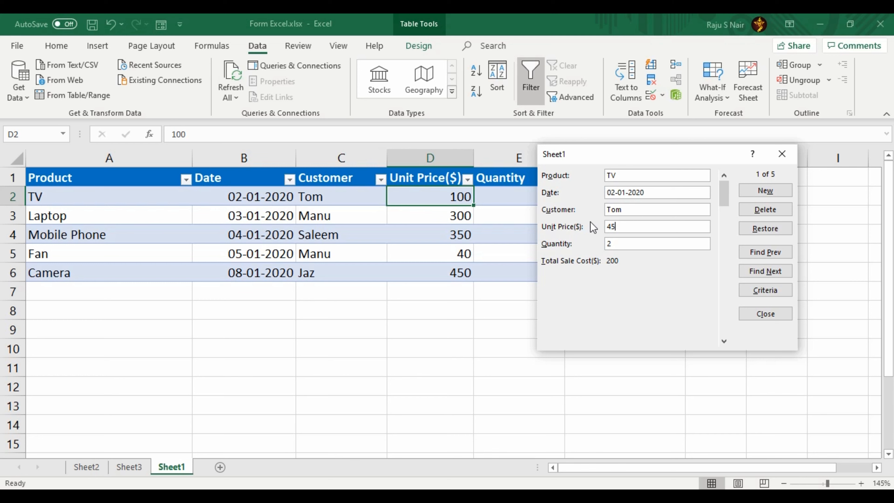
{"action": "key", "text": "Return"}
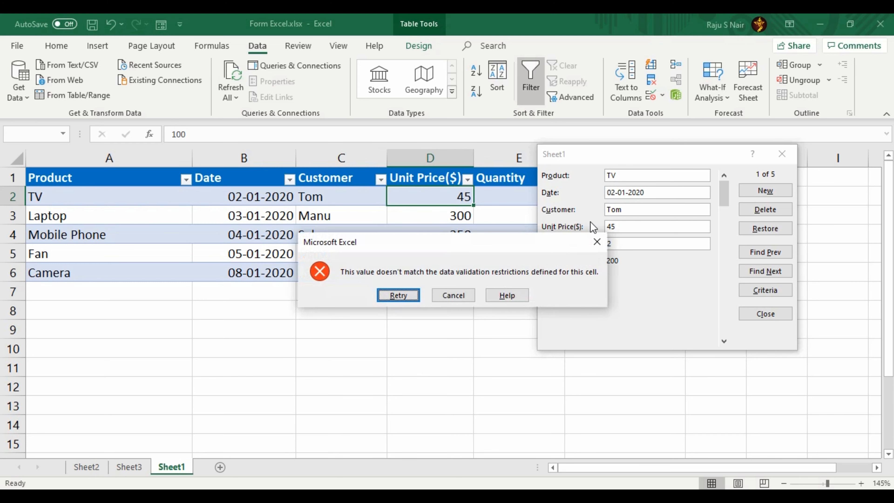
{"action": "left_click", "coordinate": [398, 295]}
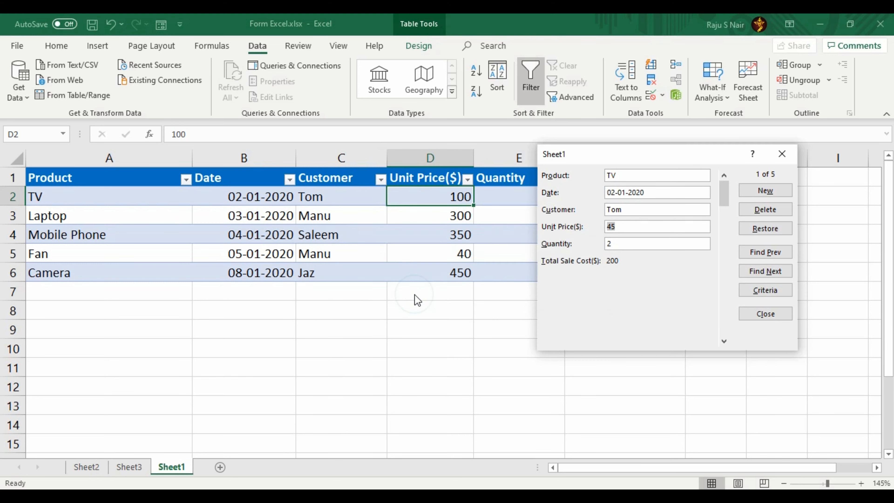
Step: Try 5001, retry after the rejection, restore the price 100 and switch to Criteria
{"action": "type", "text": "5001"}
{"action": "key", "text": "Return"}
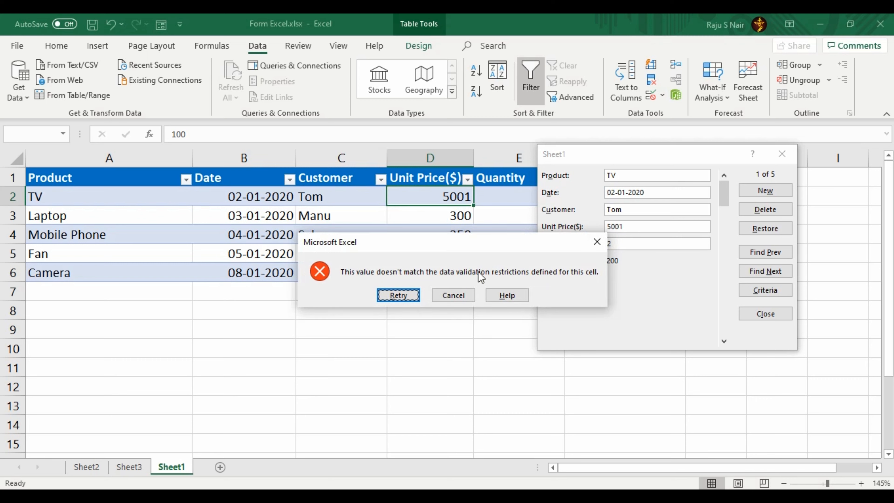
{"action": "left_click", "coordinate": [398, 296]}
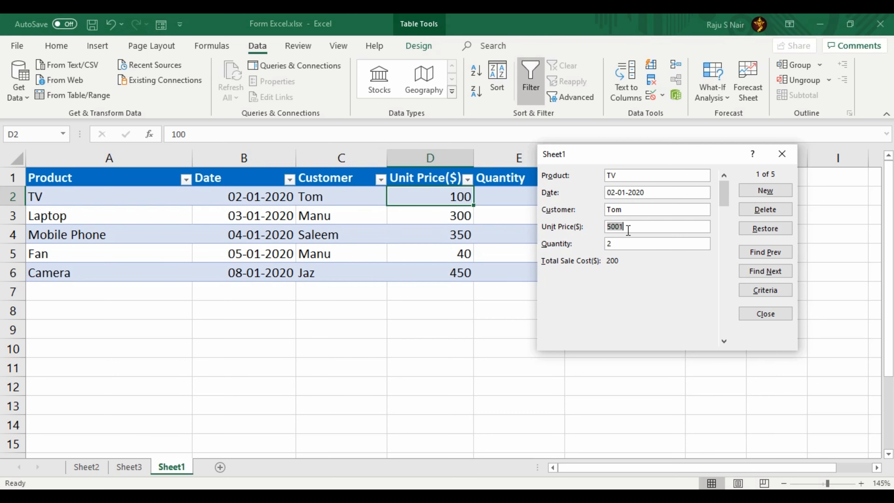
{"action": "left_click", "coordinate": [760, 235]}
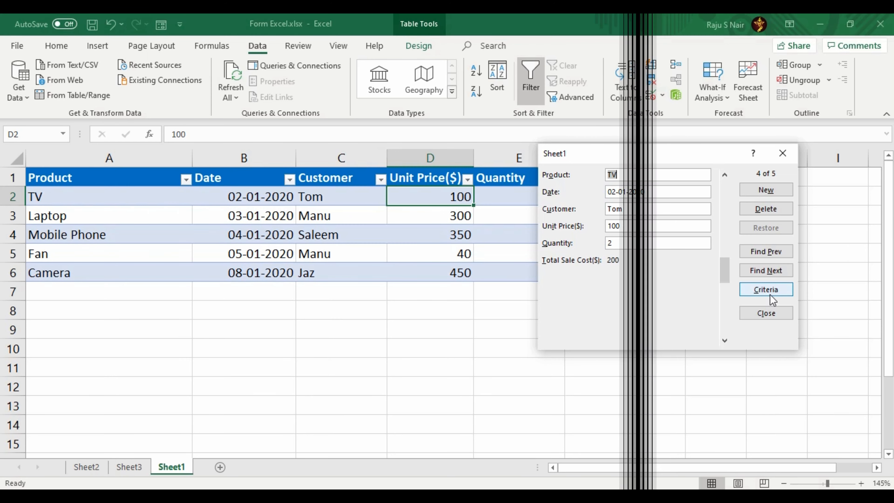
{"action": "left_click", "coordinate": [769, 293]}
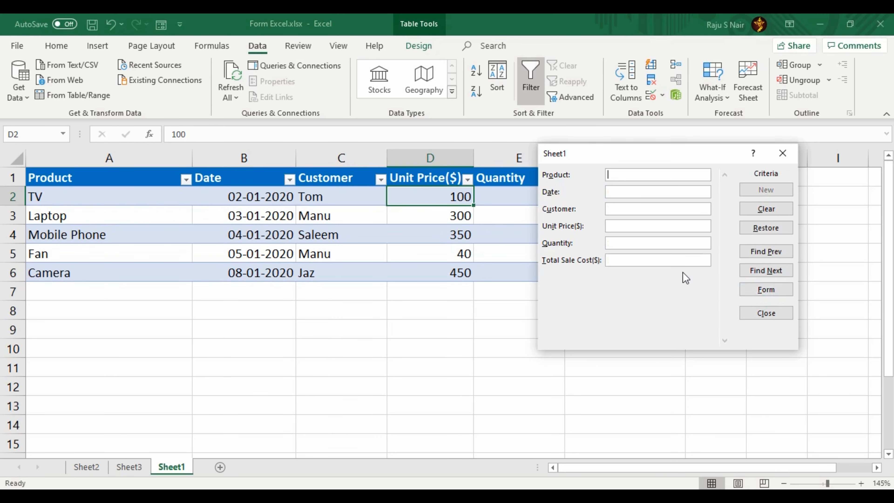